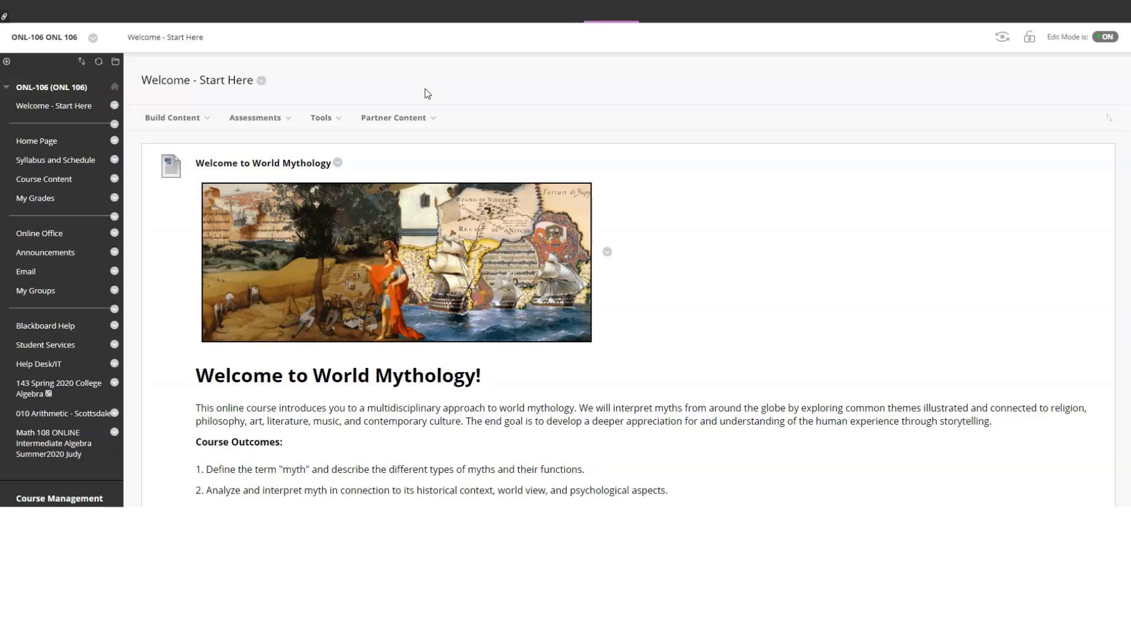
# Step: Start a new Self and Peer Assessment in the Week 1 folder of the Course Content area
pyautogui.click(54, 179)
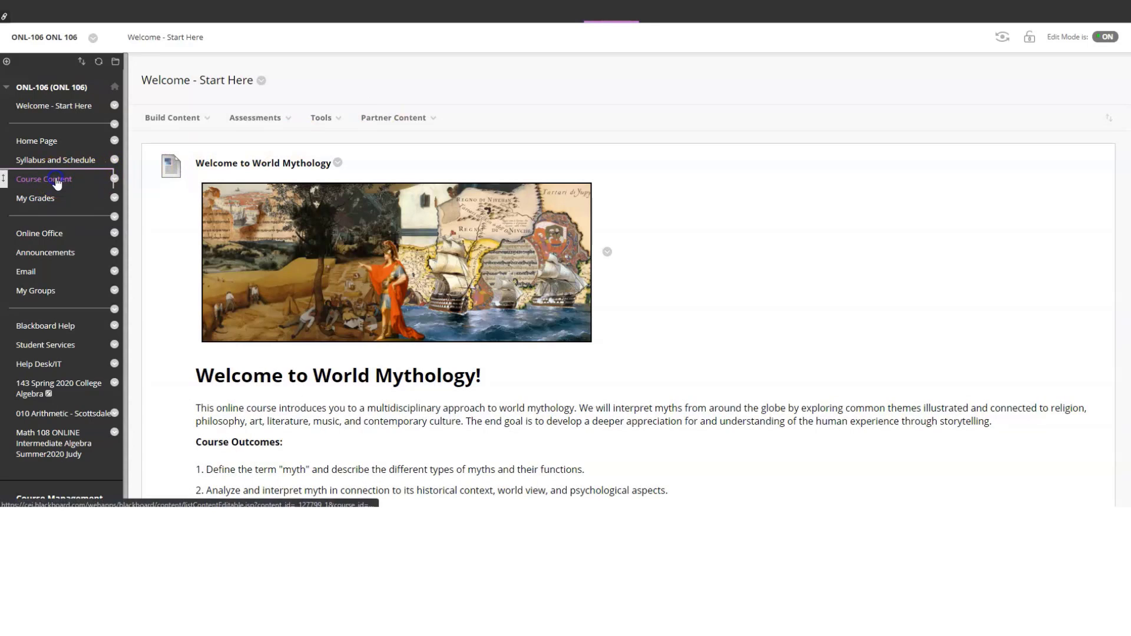
pyautogui.click(211, 164)
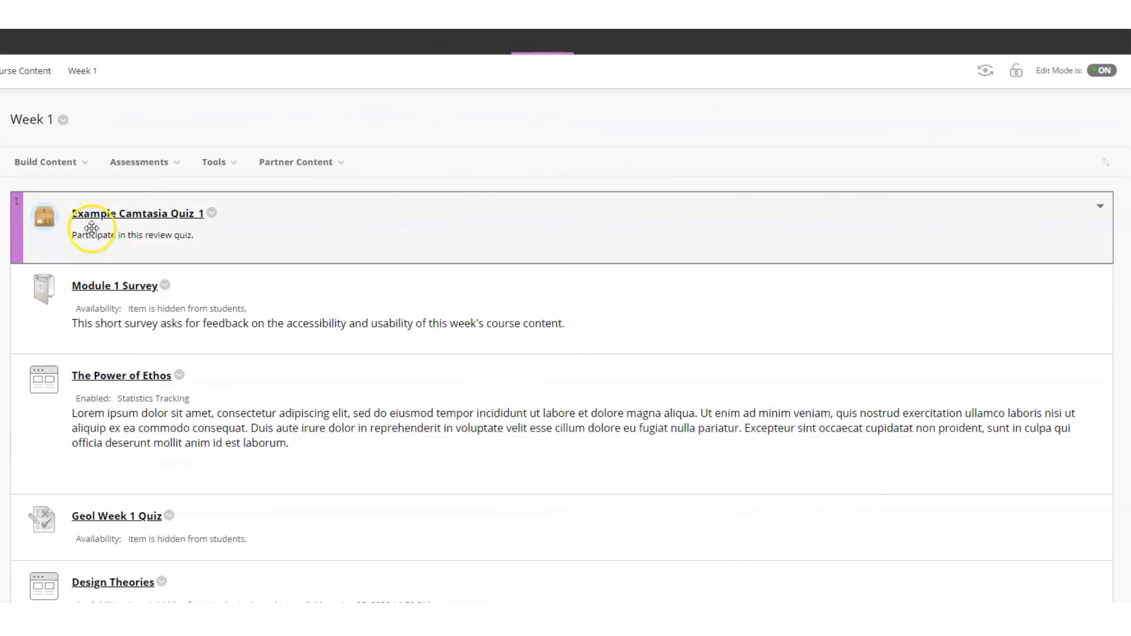
pyautogui.click(428, 155)
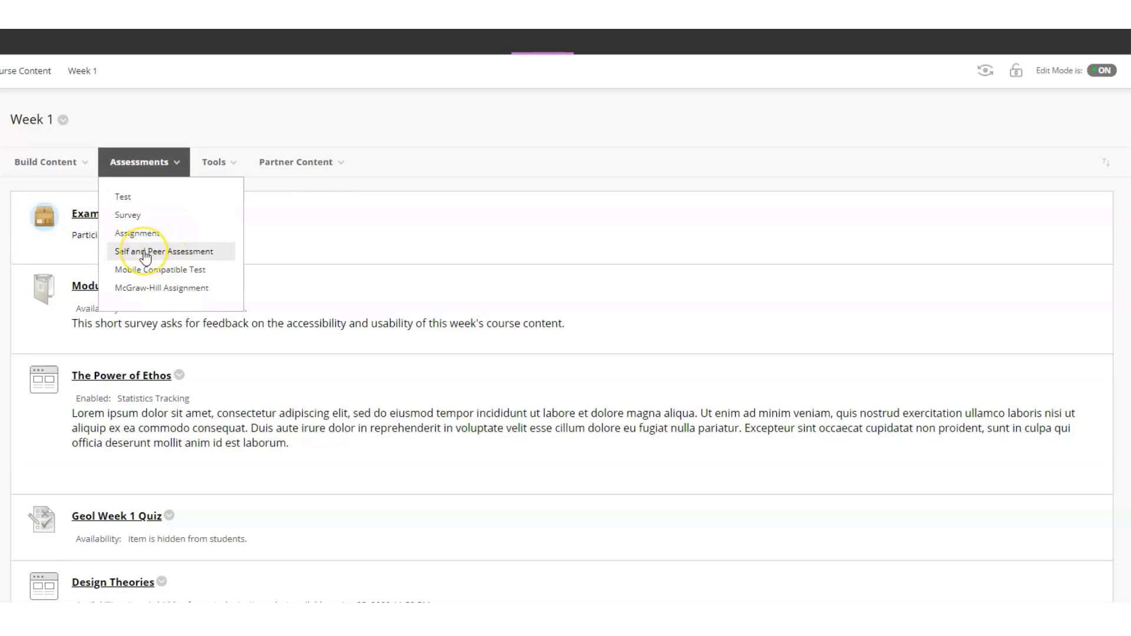
pyautogui.click(212, 255)
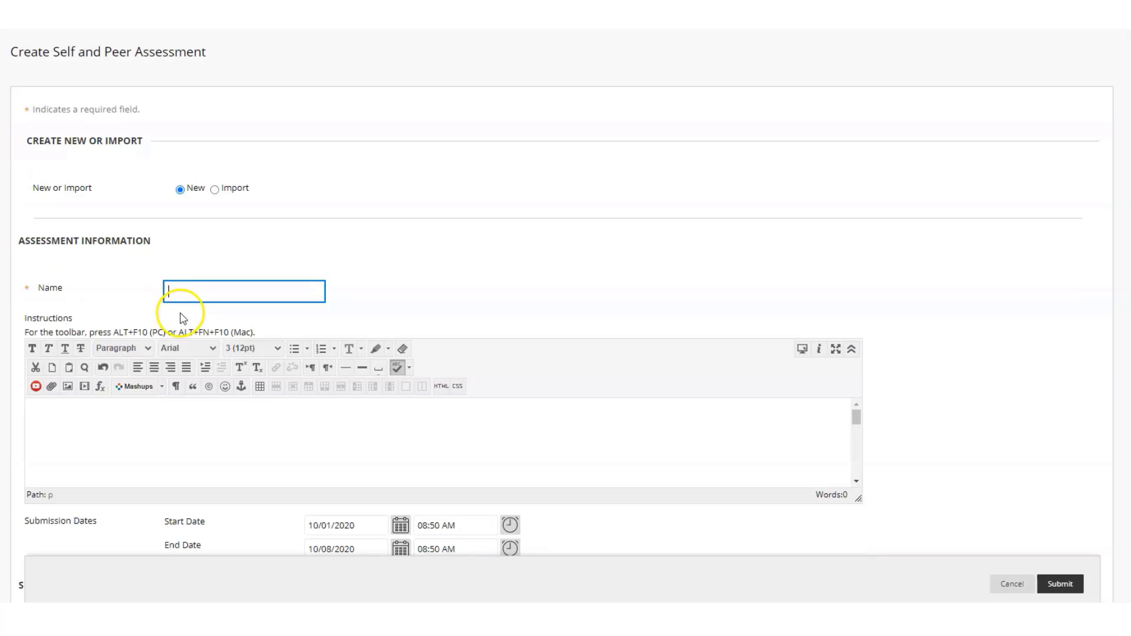
# Step: Name the assessment "Test Peer Review" and fill its instructions with the "Lorem ipsum dolor sit amet" placeholder paragraph
pyautogui.click(180, 315)
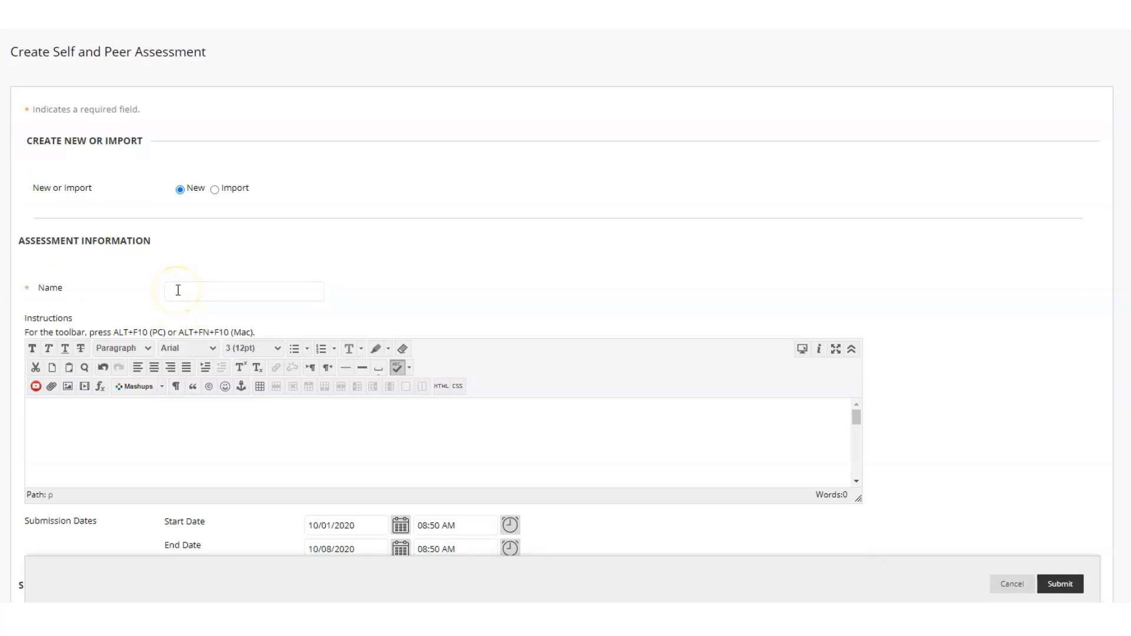
pyautogui.click(178, 291)
pyautogui.click(182, 319)
pyautogui.click(127, 416)
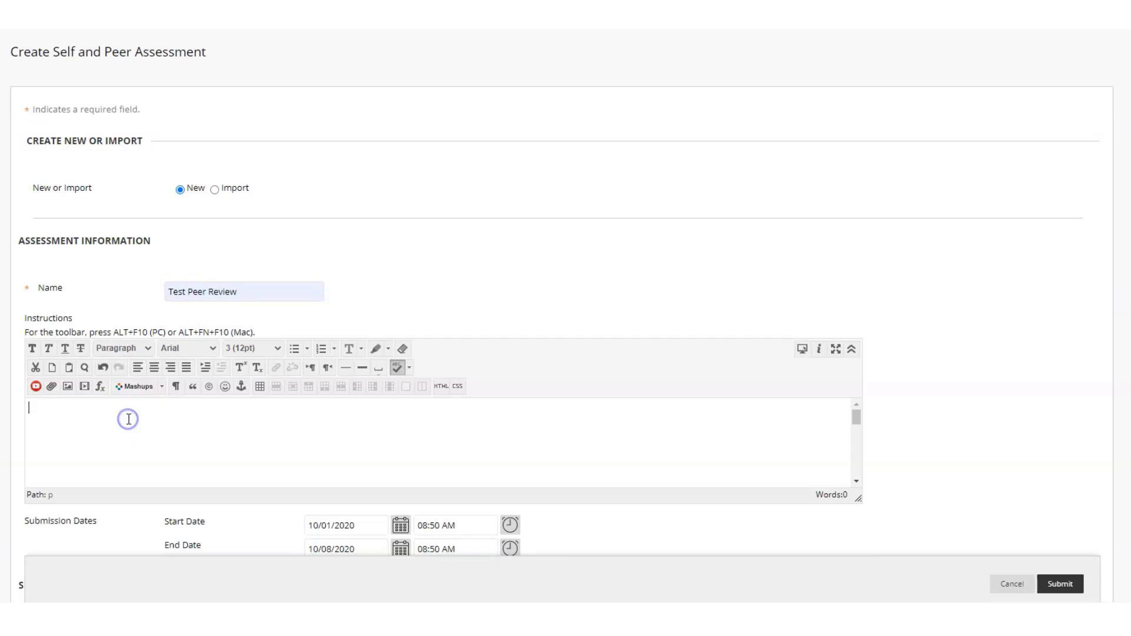
pyautogui.write('Lorem ipsum dolor sit amet, consectetur adipiscing elit, sed do eiusmod tempor incididunt ut labore et dolore magna aliqua. Ut enim ad minim veniam, quis nostrud exercitation ullamco laboris nisi ut aliquip ex ea commodo consequat. Duis aute irure dolor in reprehenderit in voluptate velit esse cillum dolore eu fugiat nulla pariatur. Excepteur sint occaecat cupidatat non proident, sunt in culpa qui officia deserunt mollit anim id est laborum.')
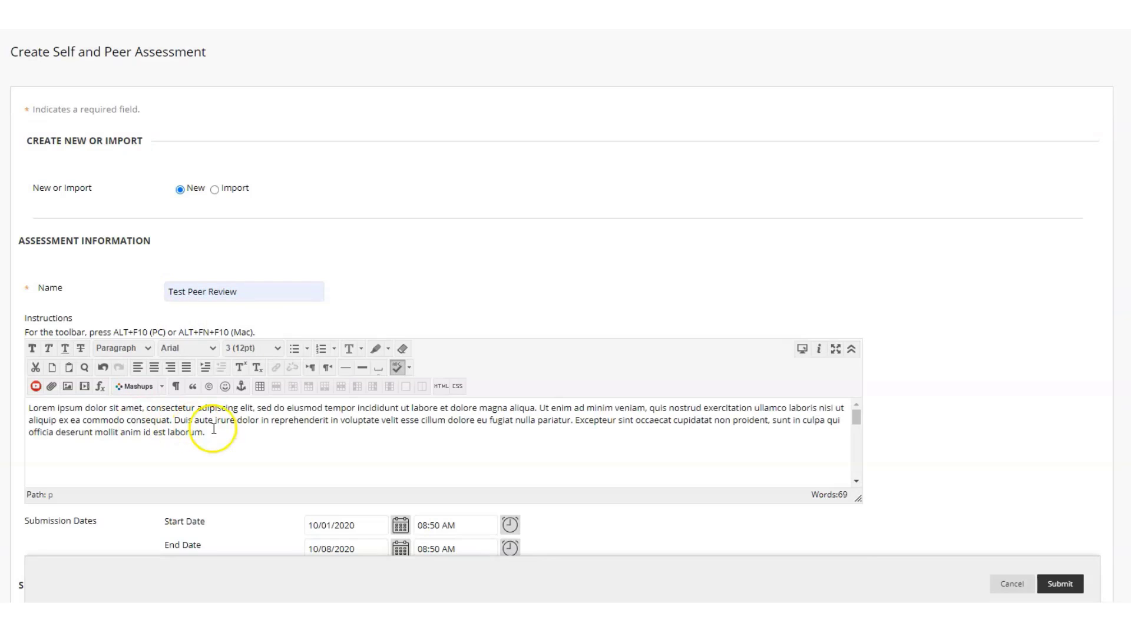
# Step: Disallow self evaluation, set the number of submissions to evaluate to 3, and submit the assessment
pyautogui.scroll(-5, 644, 445)
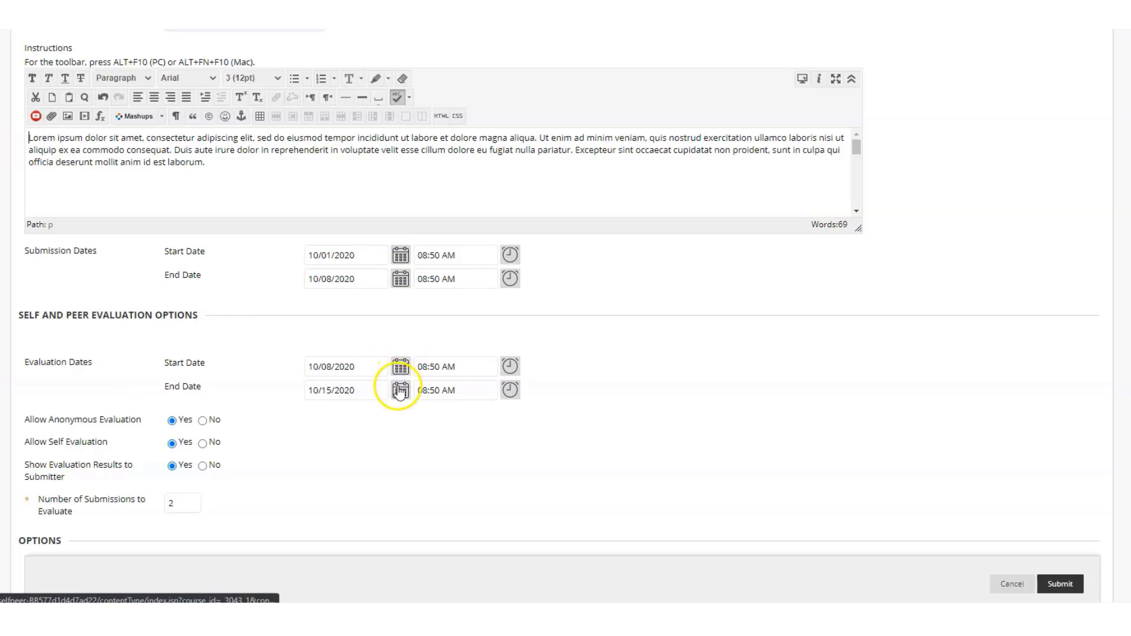
pyautogui.click(143, 447)
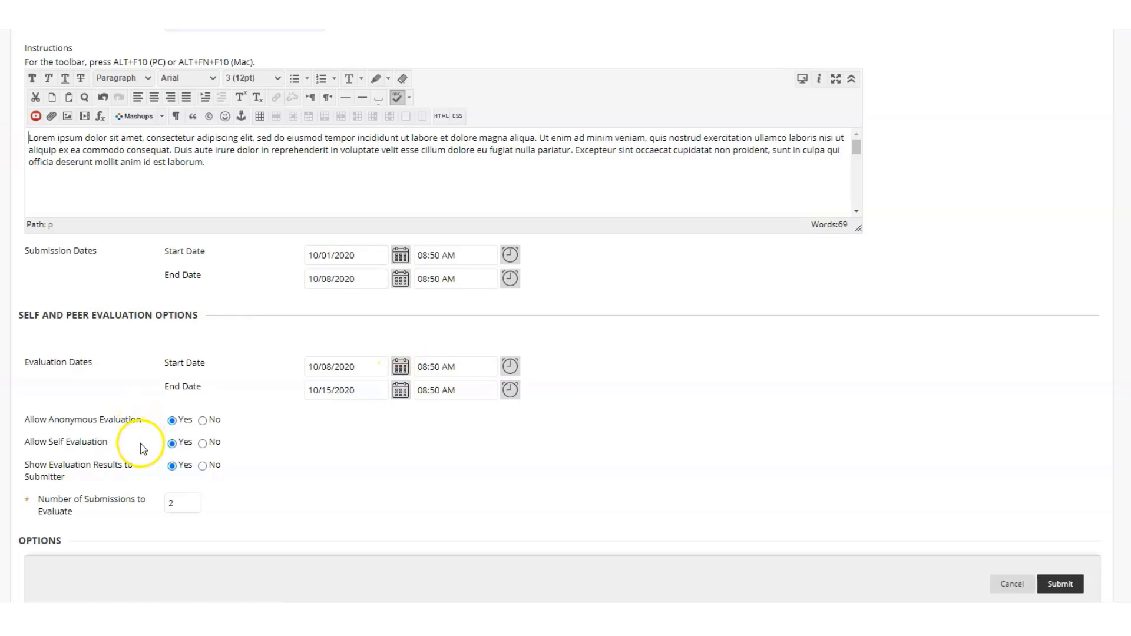
pyautogui.click(203, 443)
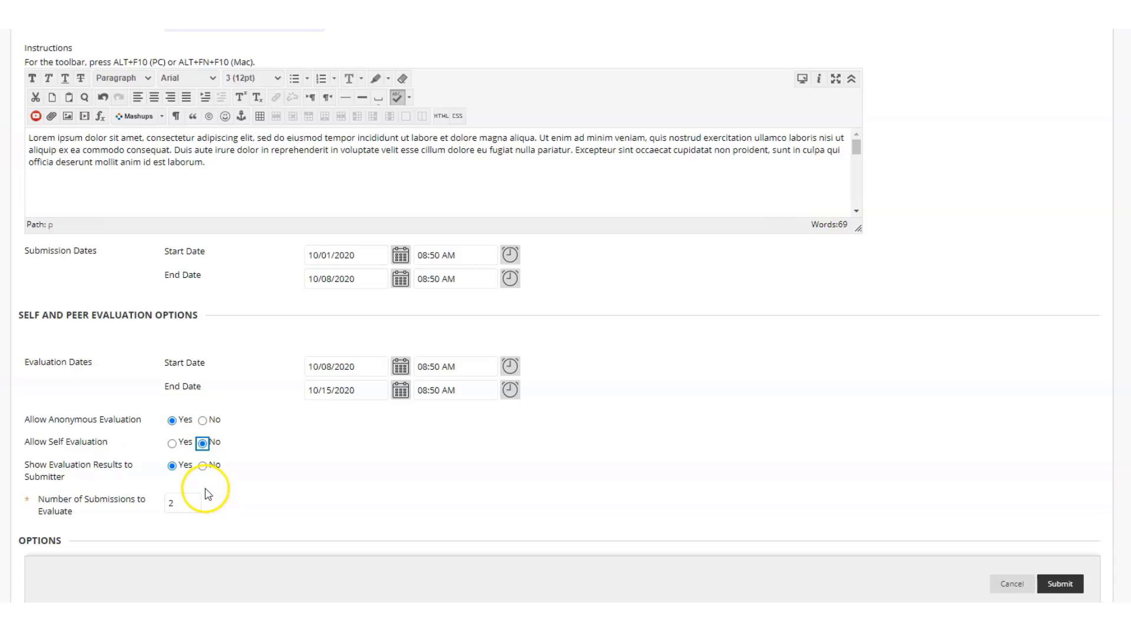
pyautogui.doubleClick(167, 504)
pyautogui.write('3')
pyautogui.click(249, 505)
pyautogui.scroll(-3, 250, 472)
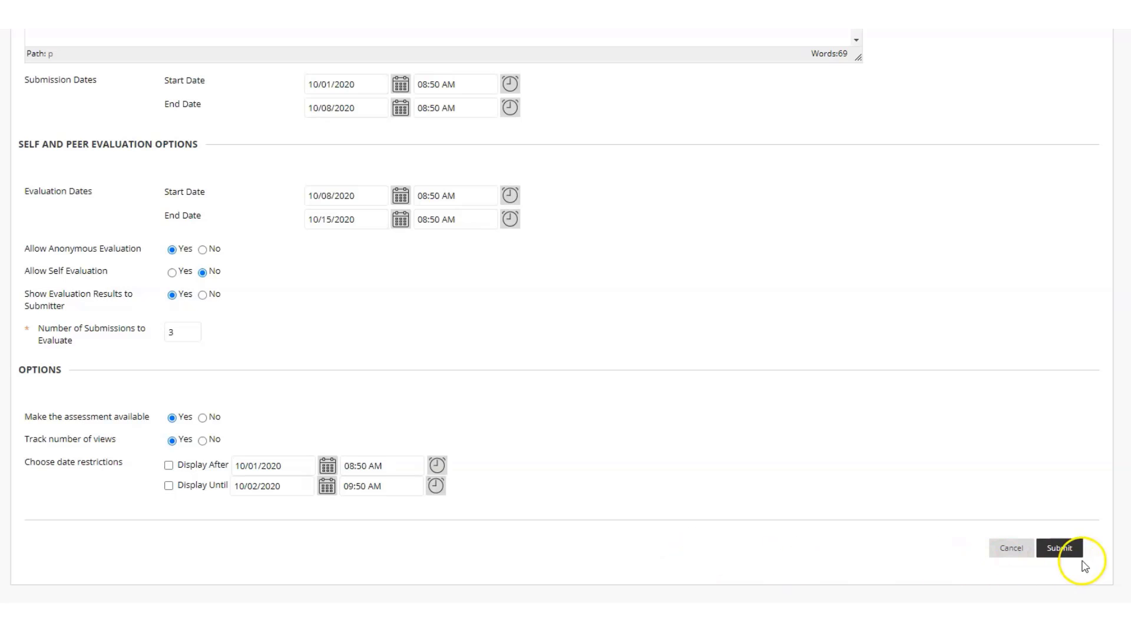
pyautogui.click(1066, 549)
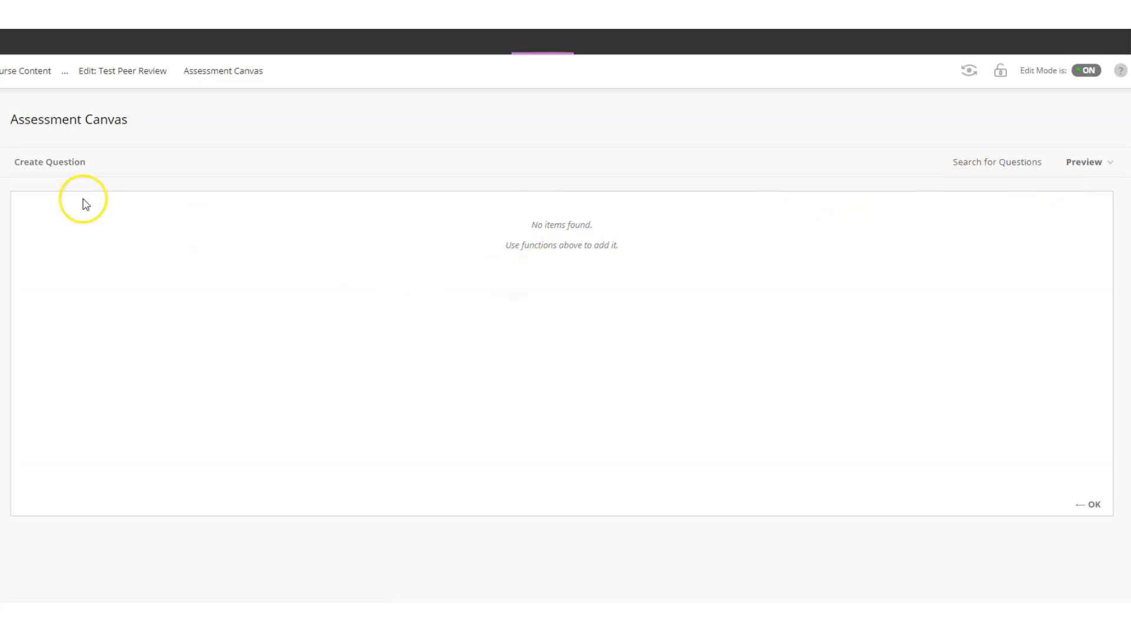
# Step: Create a question using the "Lorem ipsum" paragraph as both its question text and its model response, and submit it
pyautogui.click(50, 160)
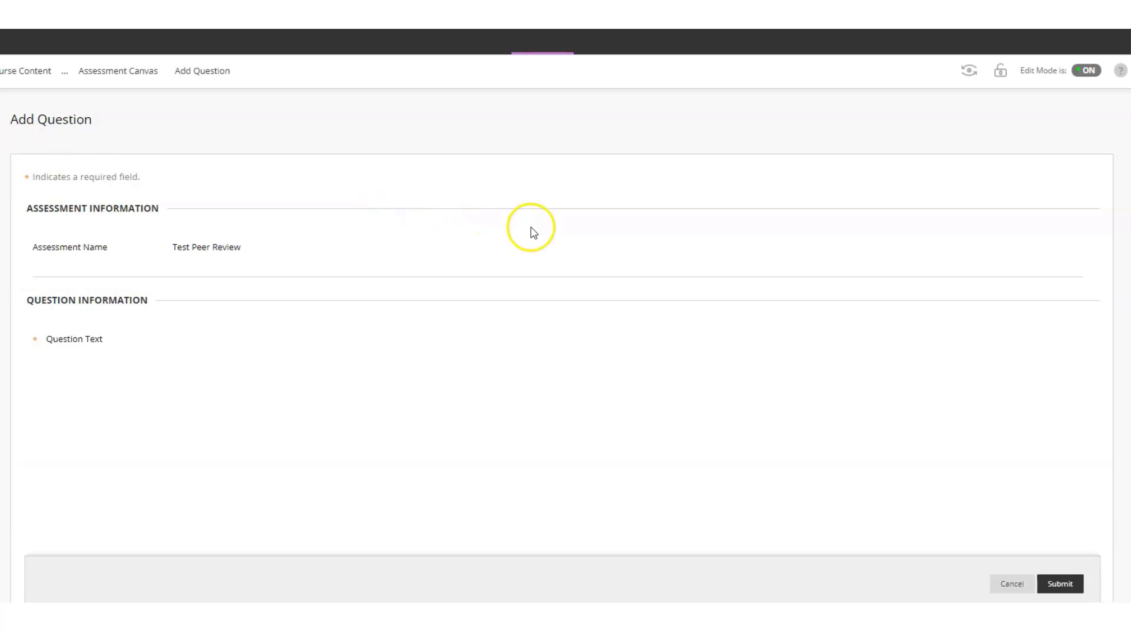
pyautogui.write('Lorem ipsum dolor sit amet, consectetur adipiscing elit, sed do eiusmod tempor incididunt ut labore et dolore magna aliqua. Ut enim ad minim veniam, quis nostrud exercitation ullamco laboris nisi ut aliquip ex ea commodo consequat. Duis aute irure dolor in reprehenderit in voluptate velit esse cillum dolore eu fugiat nulla pariatur. Excepteur sint occaecat cupidatat non proident, sunt in culpa qui officia deserunt mollit anim id est laborum.')
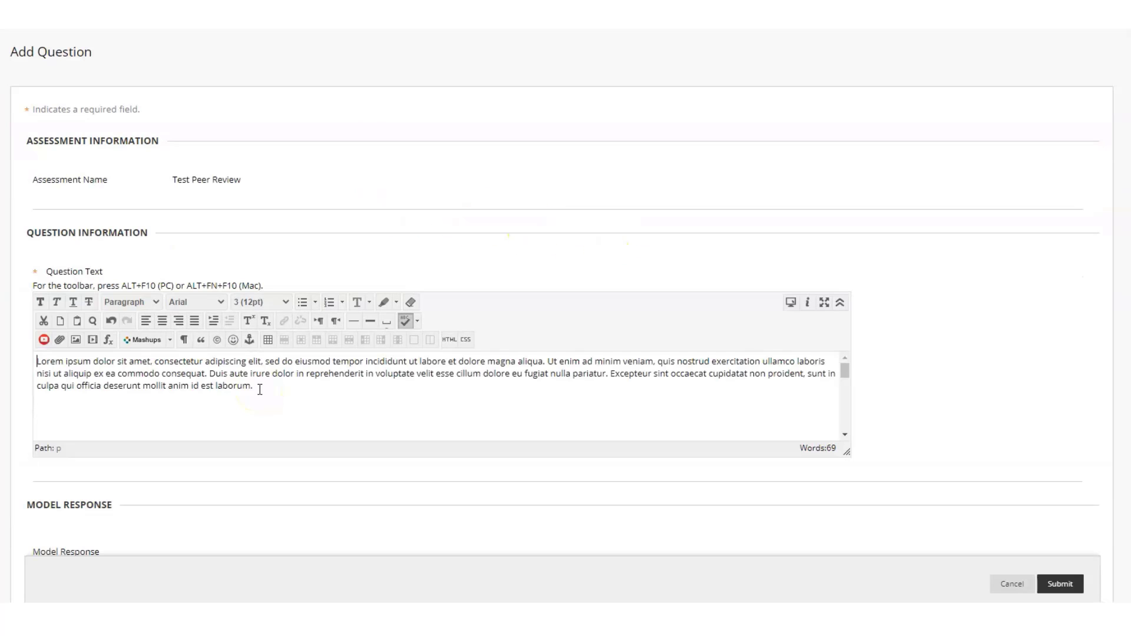
pyautogui.scroll(-3, 330, 457)
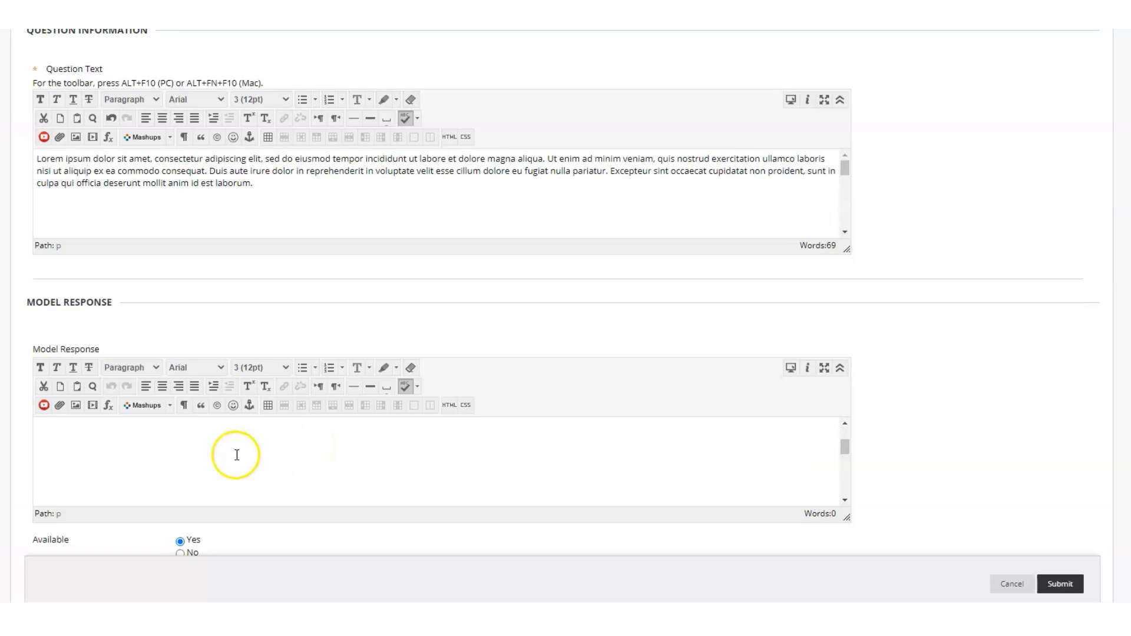
pyautogui.click(135, 466)
pyautogui.write('Lorem ipsum dolor sit amet, consectetur adipiscing elit, sed do eiusmod tempor incididunt ut labore et dolore magna aliqua. Ut enim ad minim veniam, quis nostrud exercitation ullamco laboris nisi ut aliquip ex ea commodo consequat. Duis aute irure dolor in reprehenderit in voluptate velit esse cillum dolore eu fugiat nulla pariatur. Excepteur sint occaecat cupidatat non proident, sunt in culpa qui officia deserunt mollit anim id est laborum.')
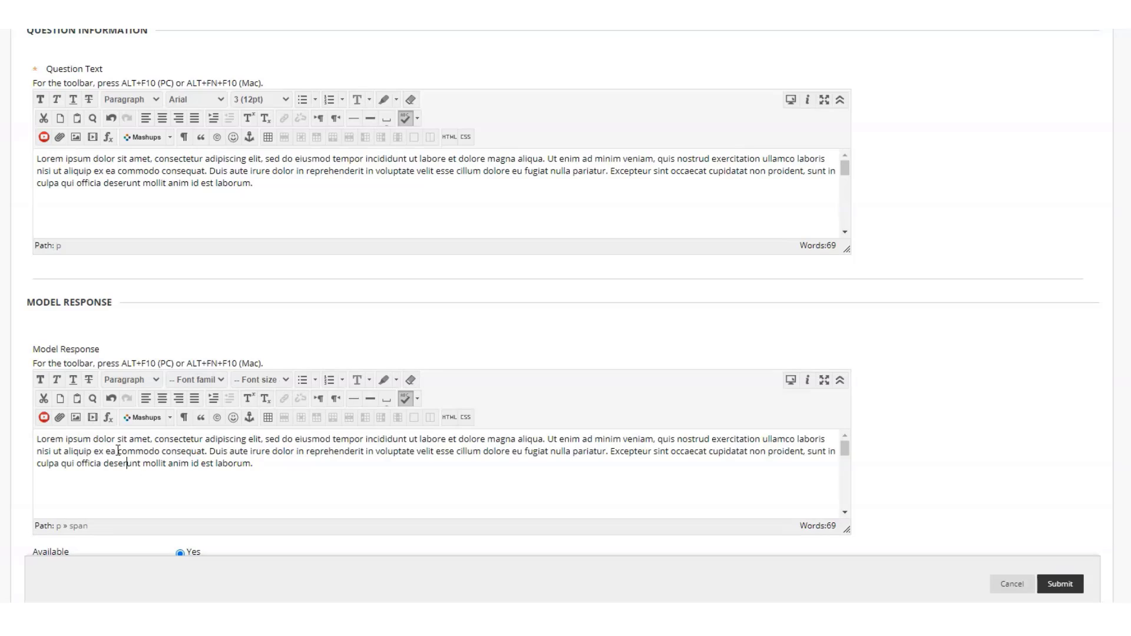
pyautogui.click(1055, 585)
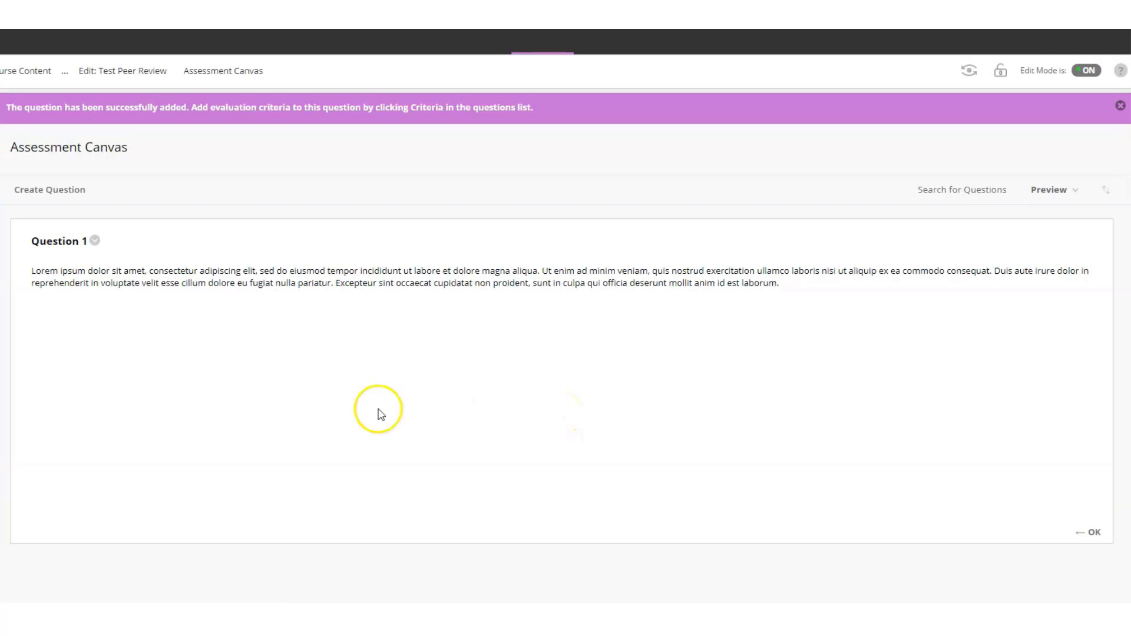
# Step: Add a criterion to Question 1 with the "Lorem ipsum" text, 5 points possible and All or Nothing scoring, and submit it
pyautogui.click(97, 244)
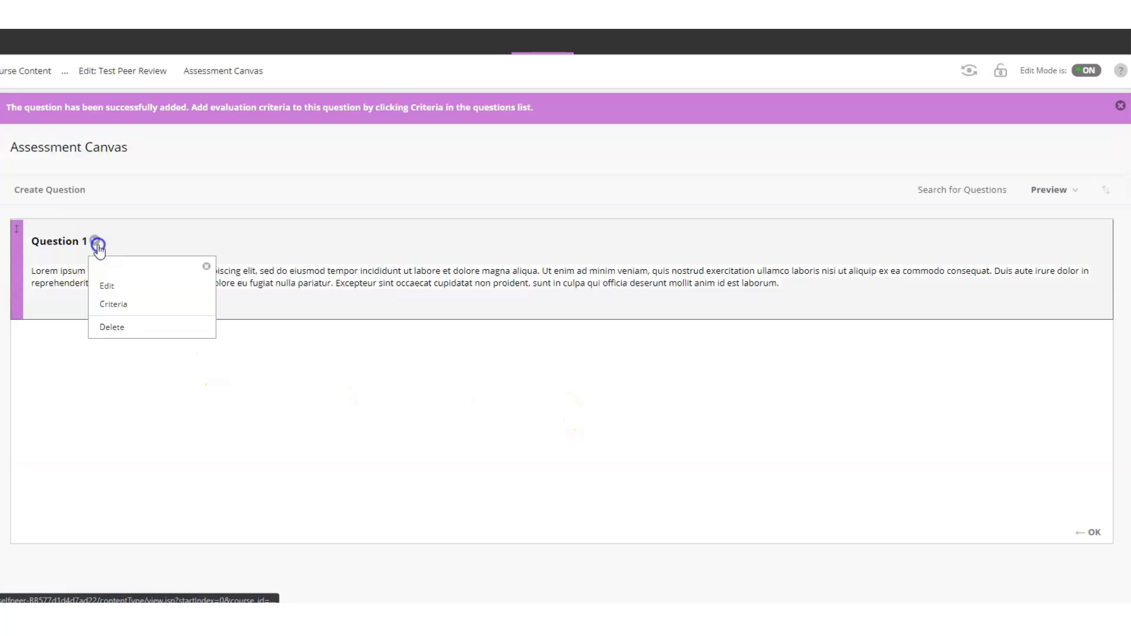
pyautogui.click(113, 304)
pyautogui.click(260, 380)
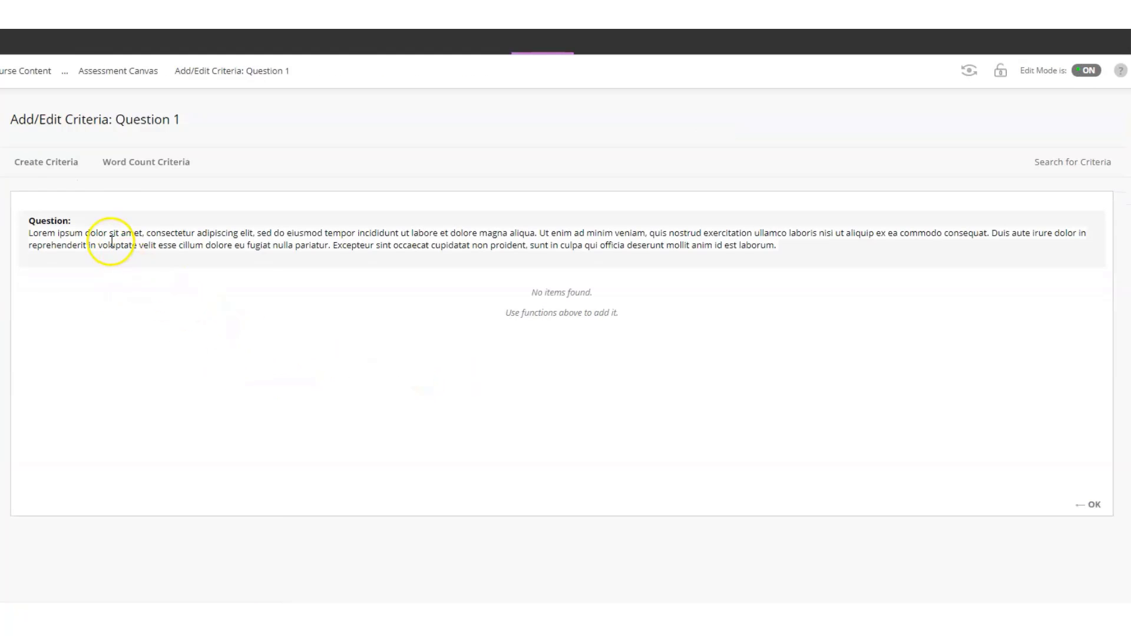
pyautogui.click(52, 170)
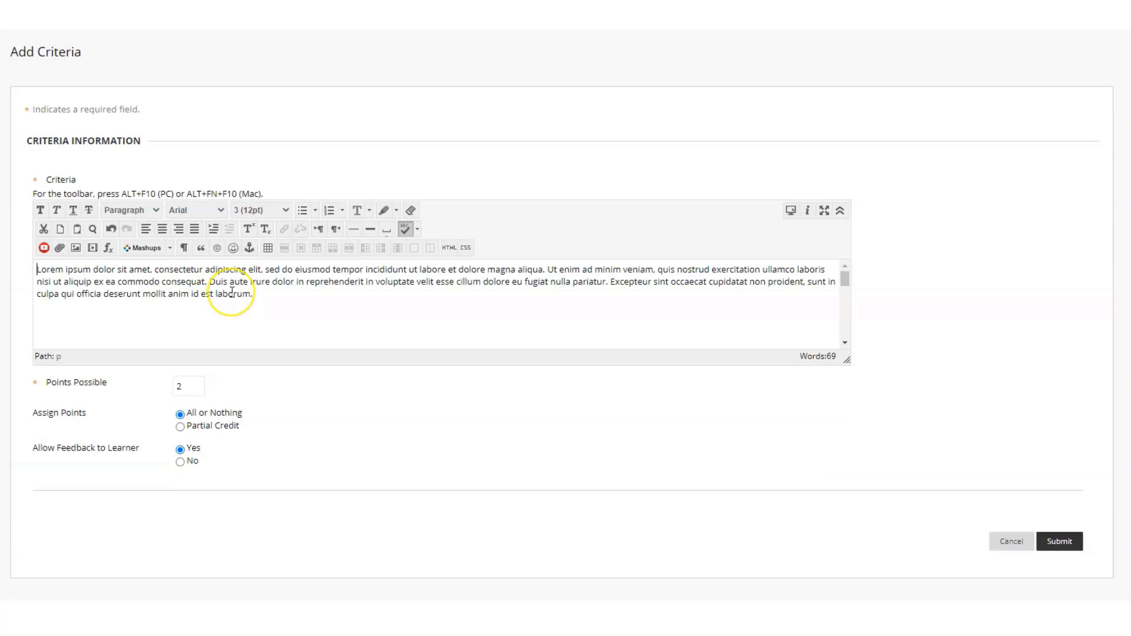
pyautogui.moveTo(188, 387); pyautogui.dragTo(169, 390)
pyautogui.write('5')
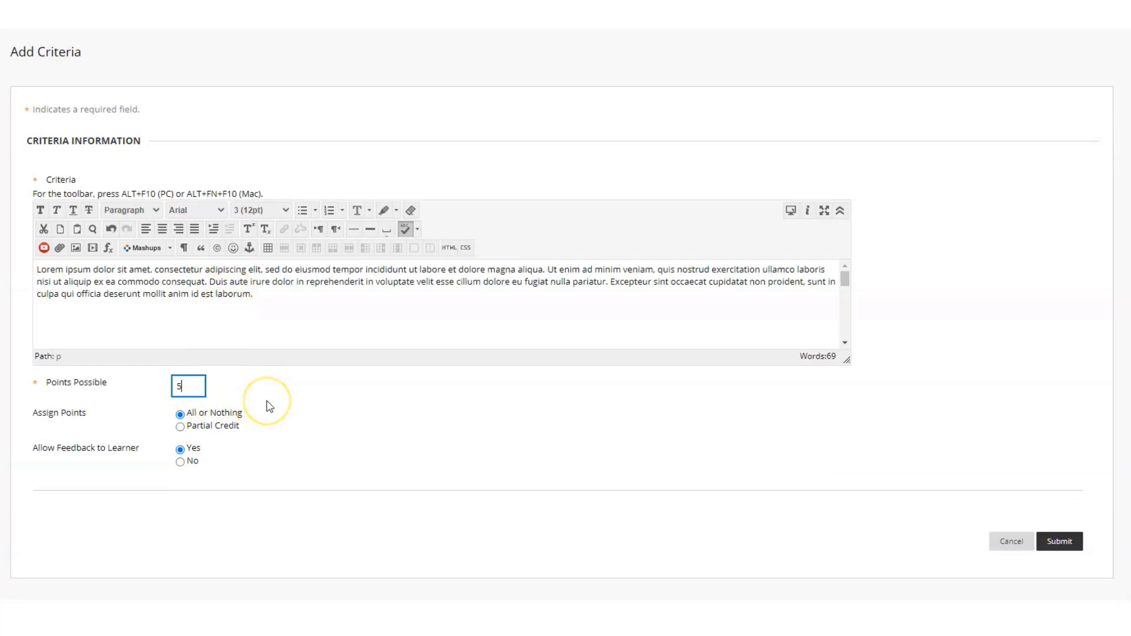
pyautogui.scroll(-1, 195, 359)
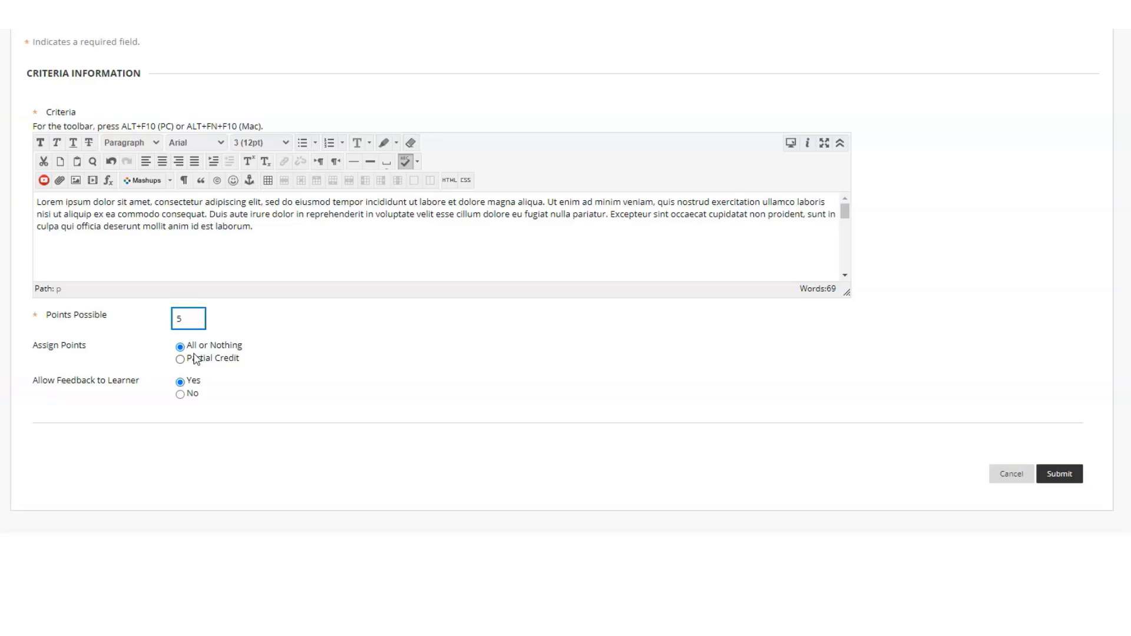
pyautogui.click(195, 351)
pyautogui.click(196, 350)
pyautogui.click(1054, 473)
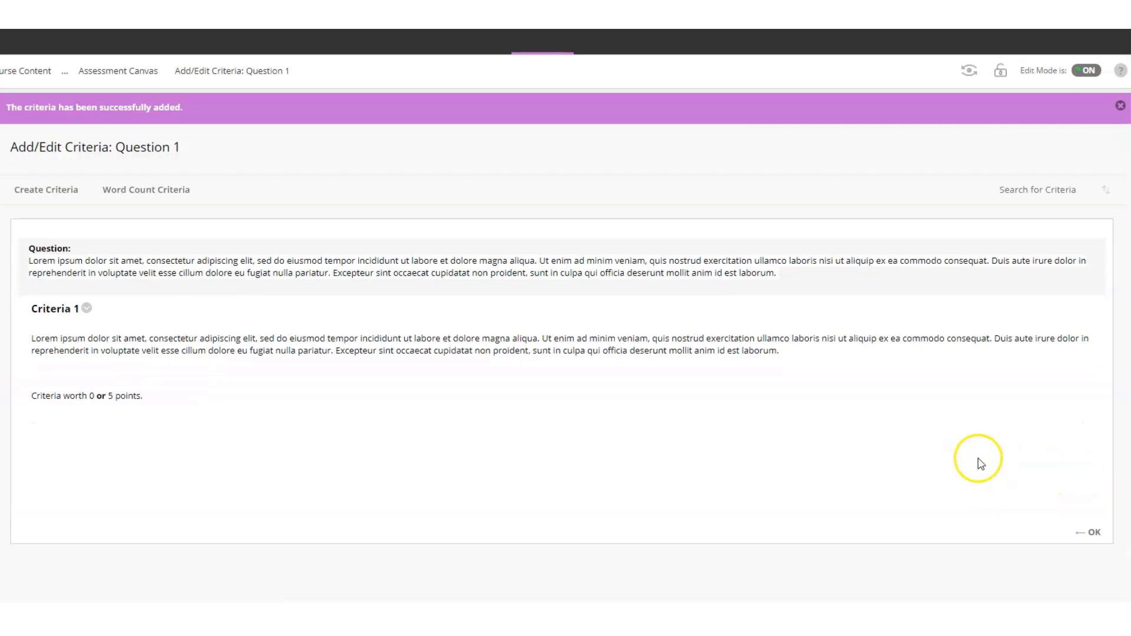
# Step: Add a word count criterion worth 5 points with a recommended count of 150 and allowed variation of 20, and return to the Assessment Canvas
pyautogui.scroll(-1, 978, 463)
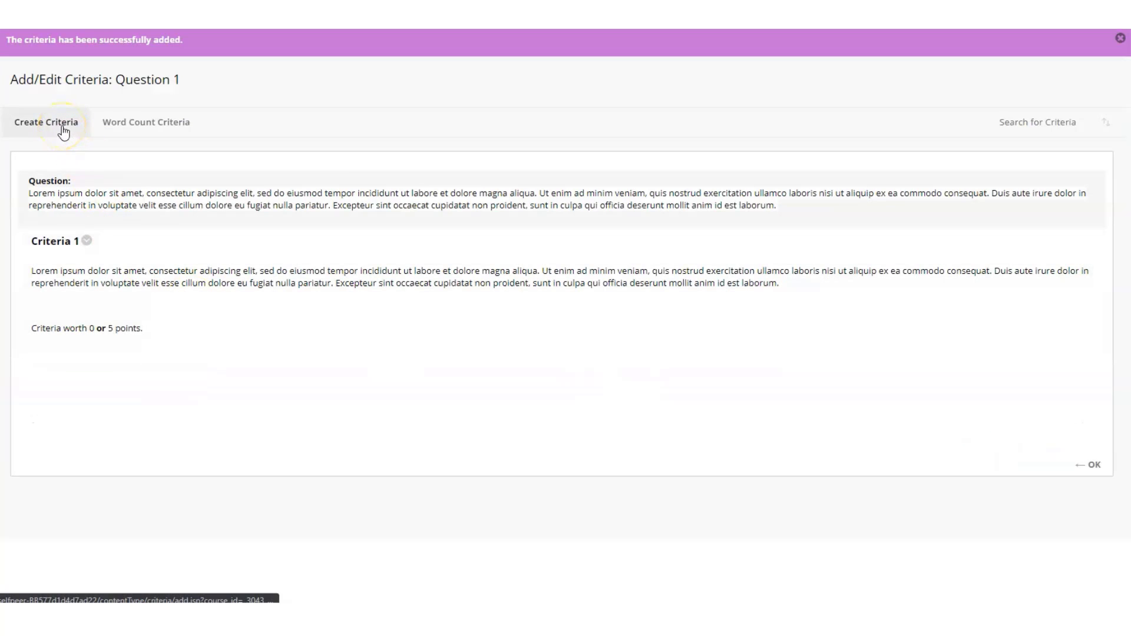
pyautogui.click(142, 133)
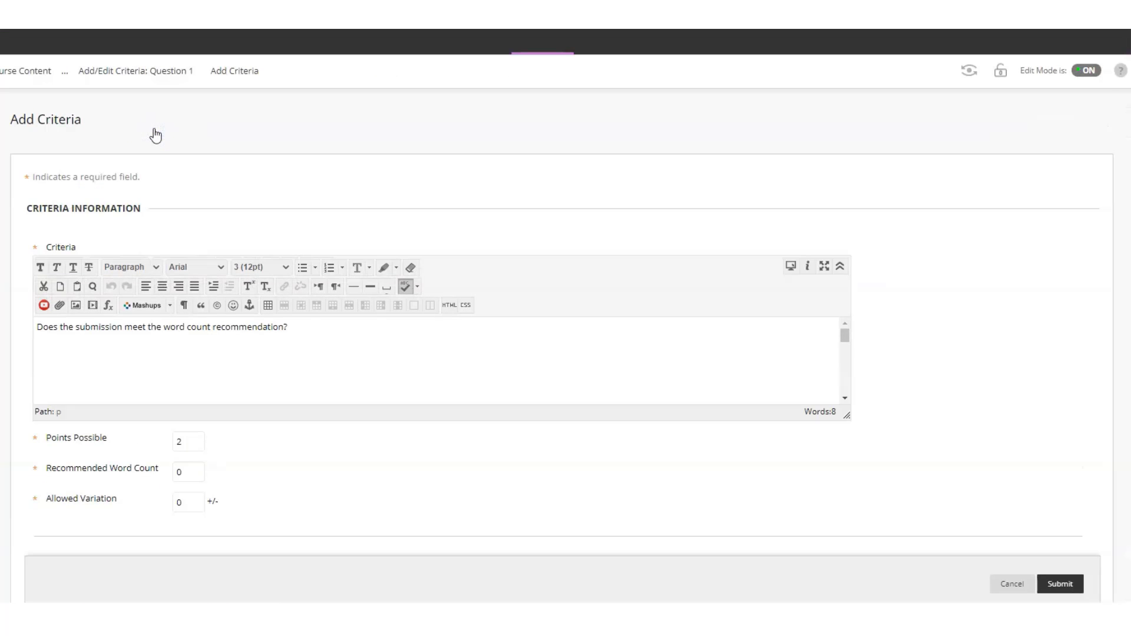
pyautogui.click(317, 331)
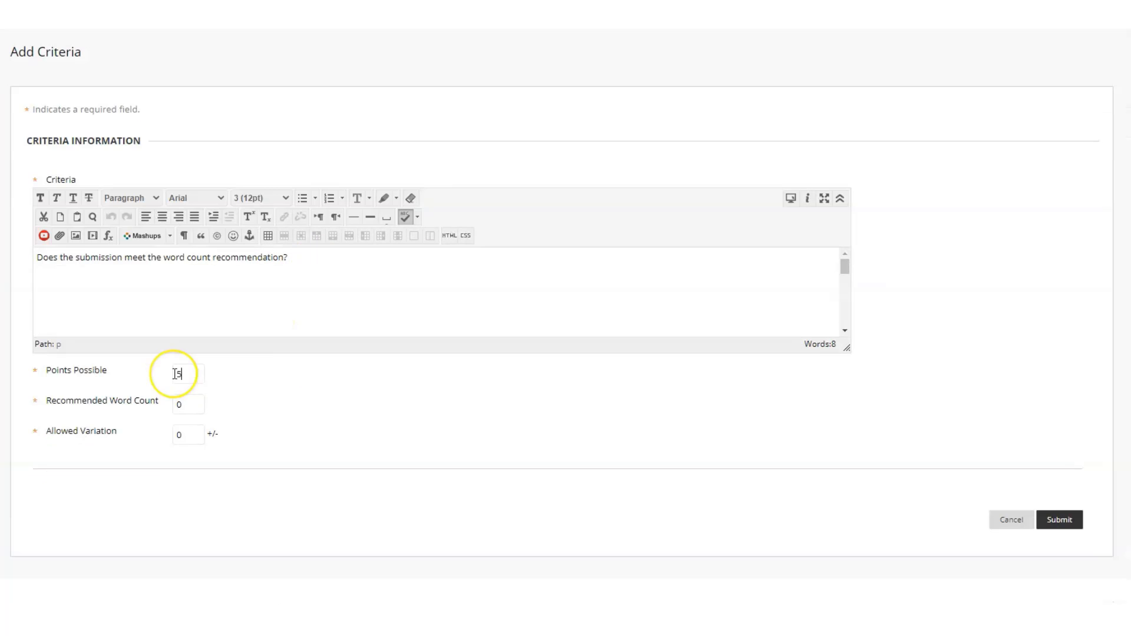
pyautogui.doubleClick(190, 406)
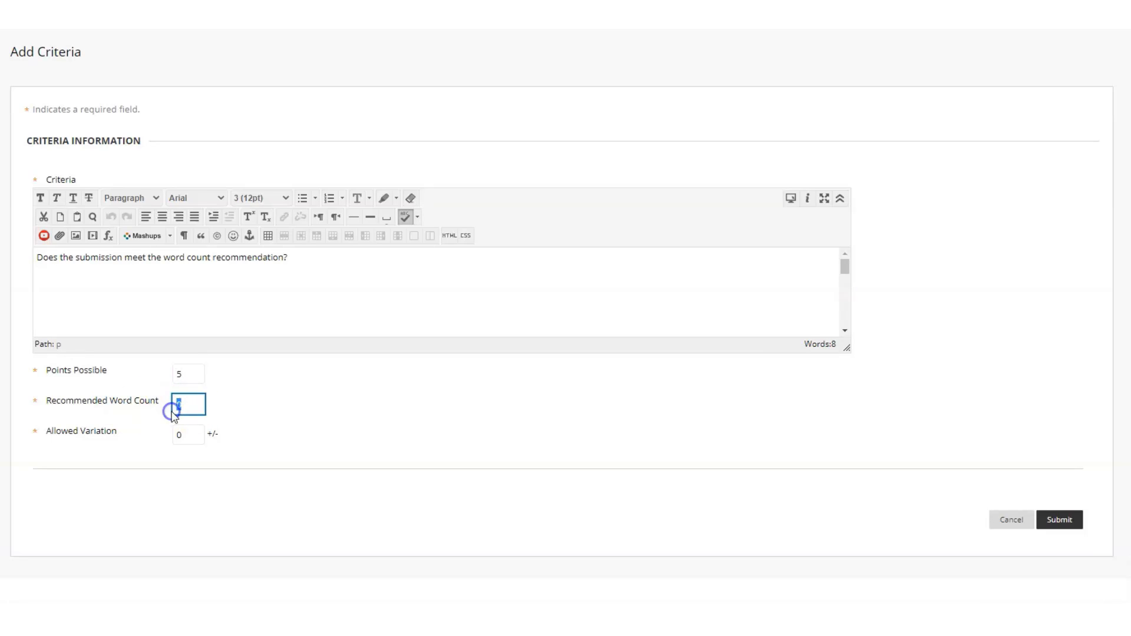
pyautogui.write('150')
pyautogui.doubleClick(182, 436)
pyautogui.write('20')
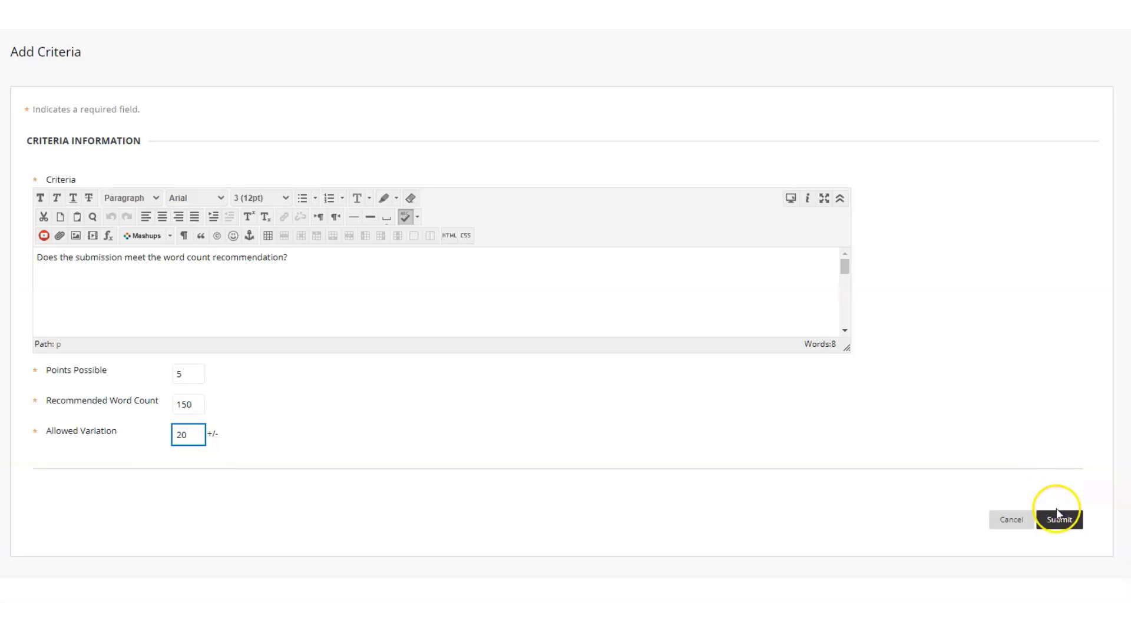
pyautogui.click(1058, 523)
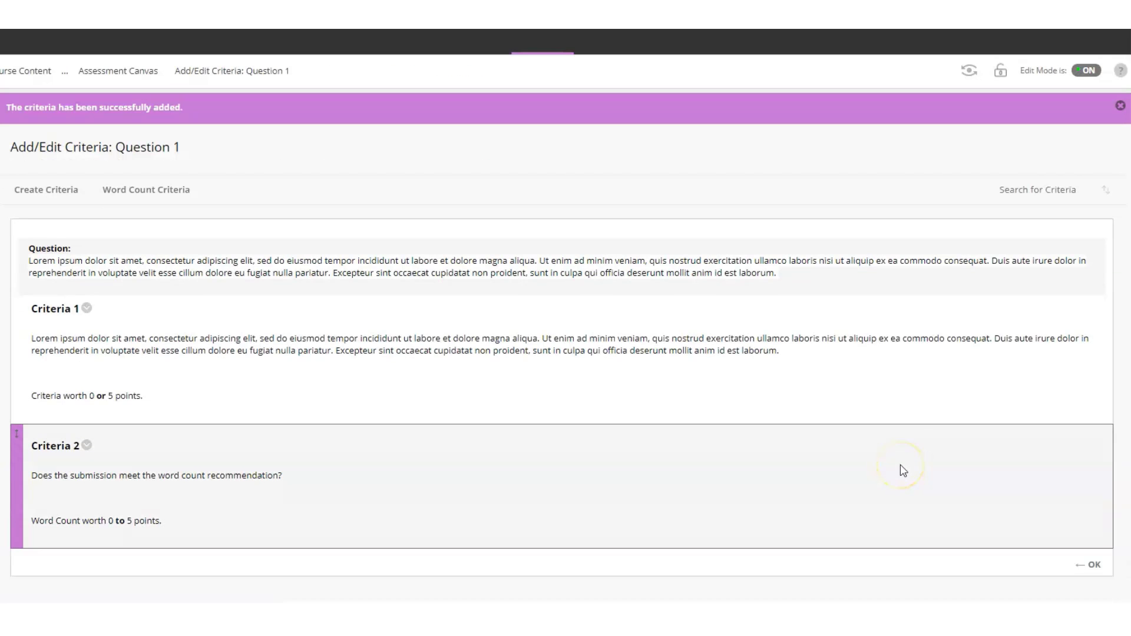
pyautogui.click(1084, 563)
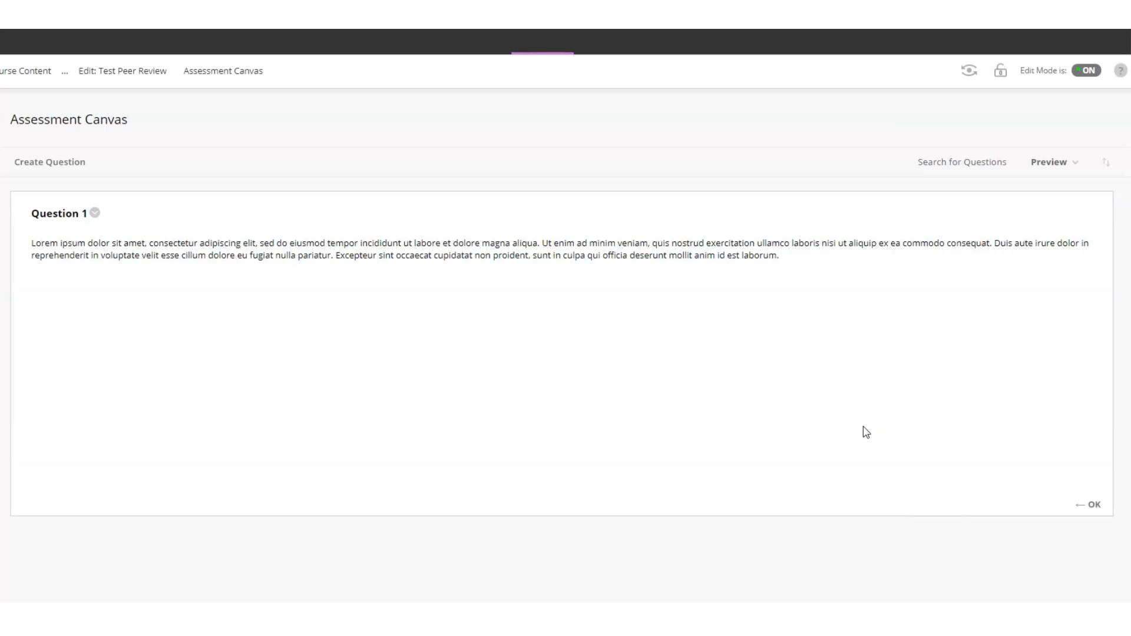
# Step: Preview the assessment's evaluation view, open the sample evaluation for User 1, and view the question's model response
pyautogui.click(1041, 162)
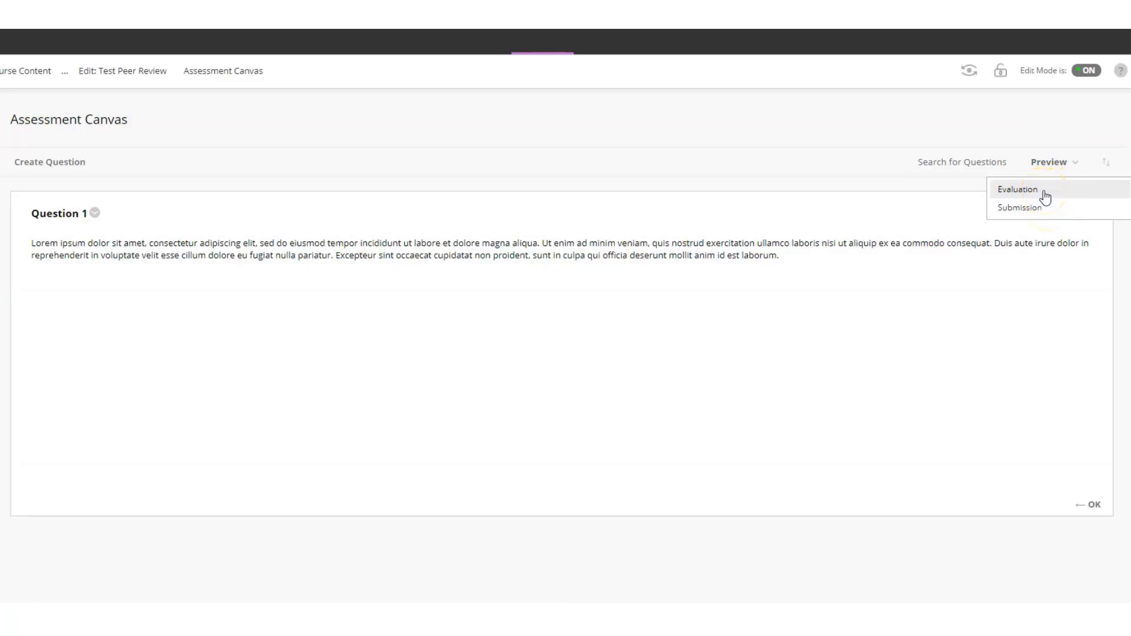
pyautogui.click(1045, 196)
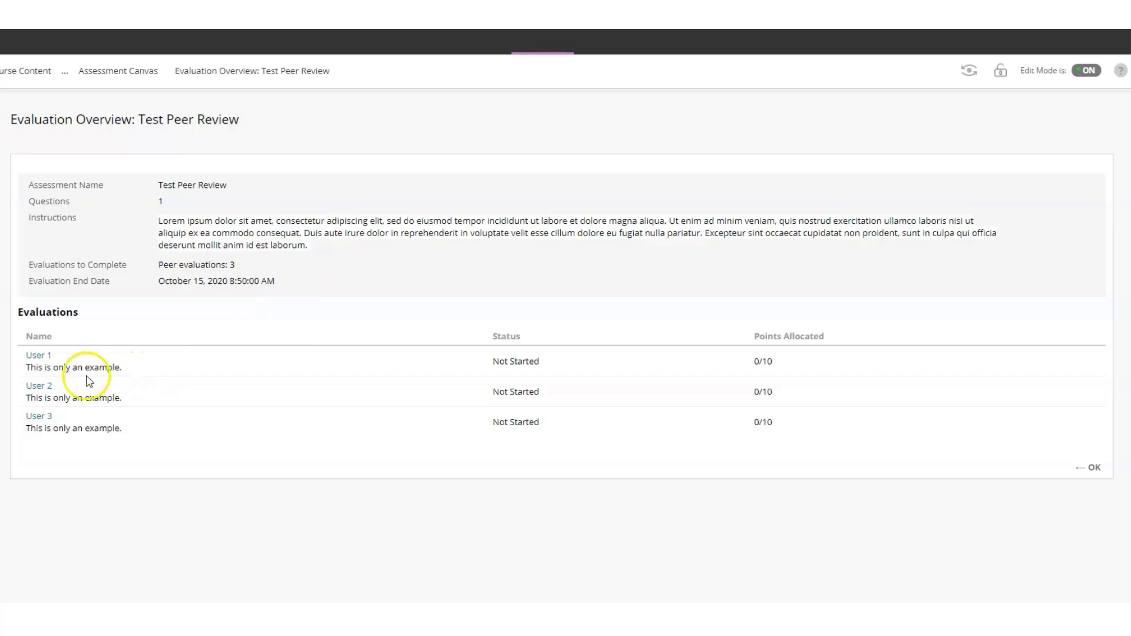
pyautogui.click(44, 355)
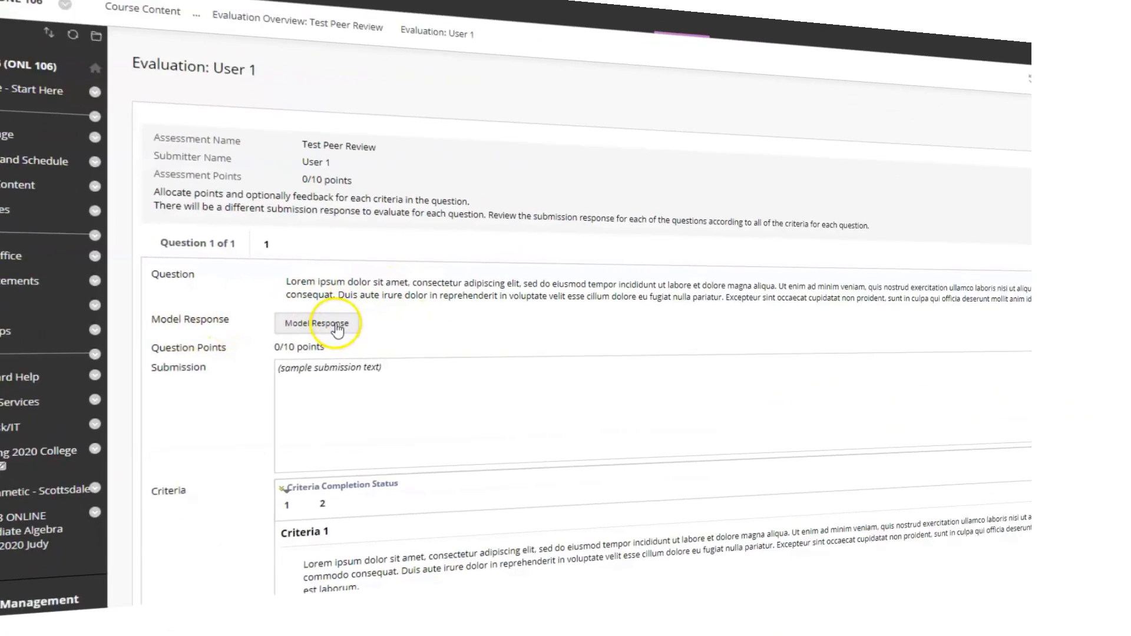
pyautogui.click(474, 343)
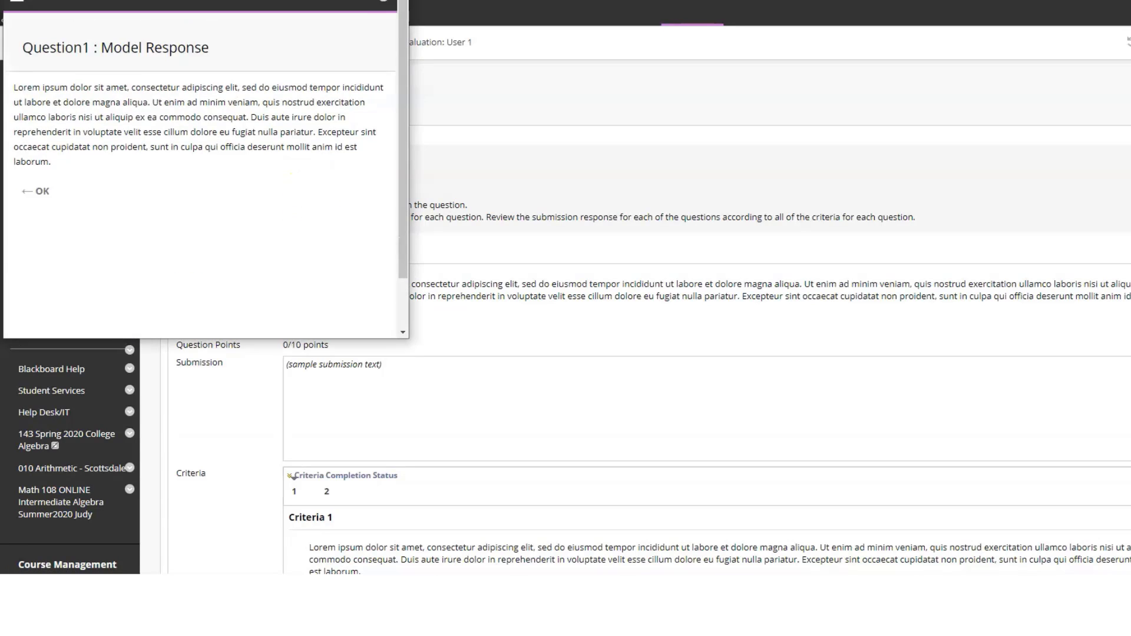
pyautogui.click(392, 9)
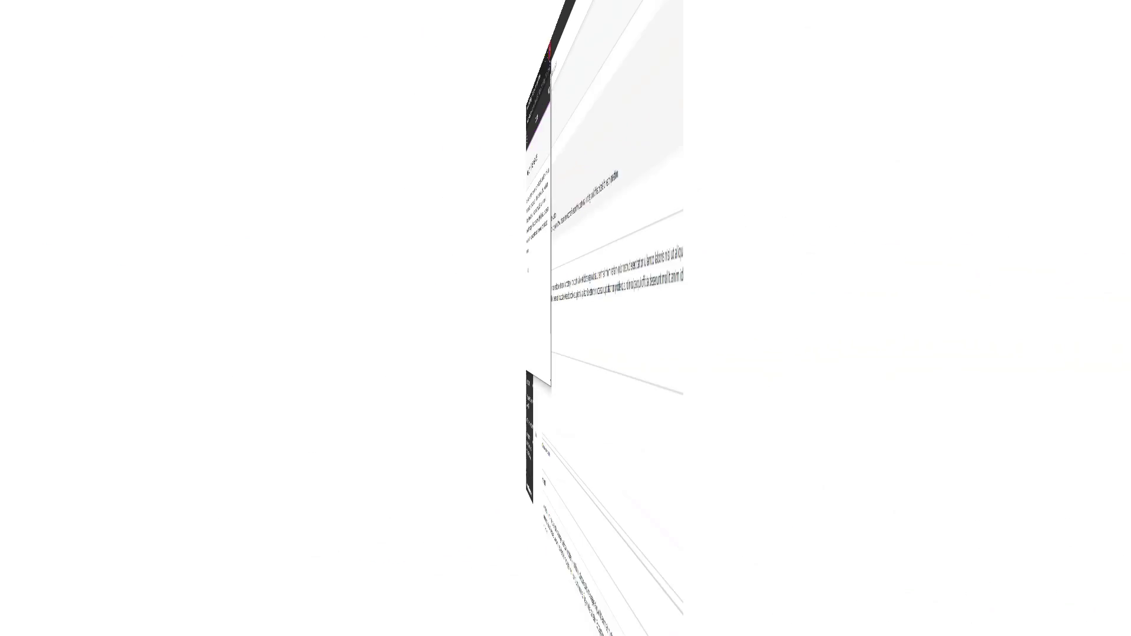
# Step: Review criteria 1 and 2 in the sample evaluation for User 1
pyautogui.scroll(-1, 252, 370)
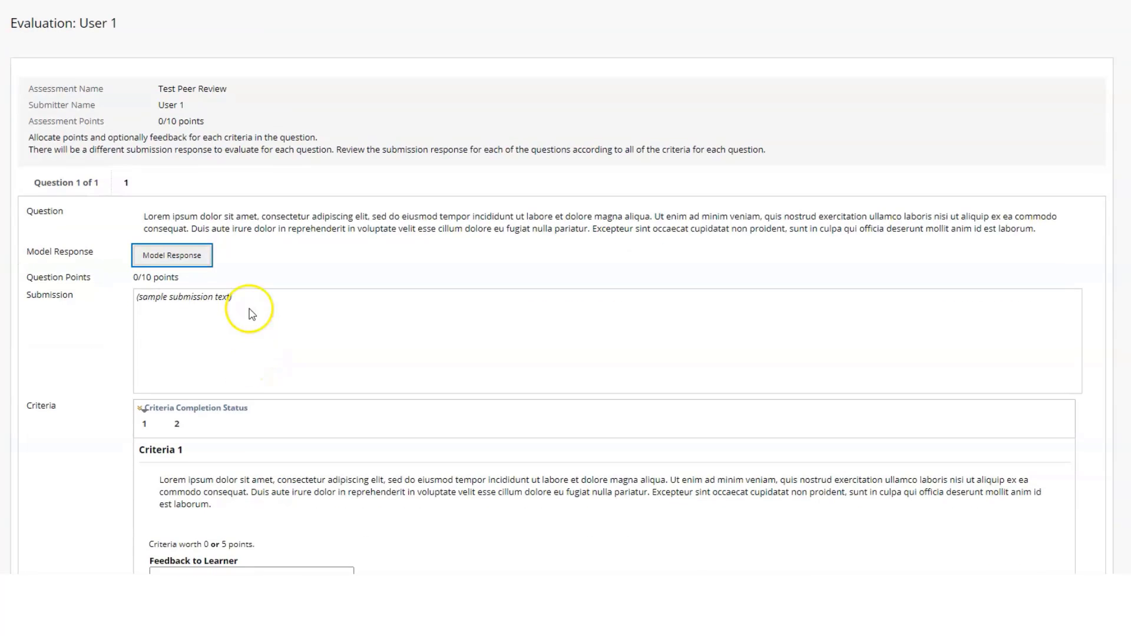
pyautogui.scroll(-2, 288, 313)
pyautogui.click(148, 293)
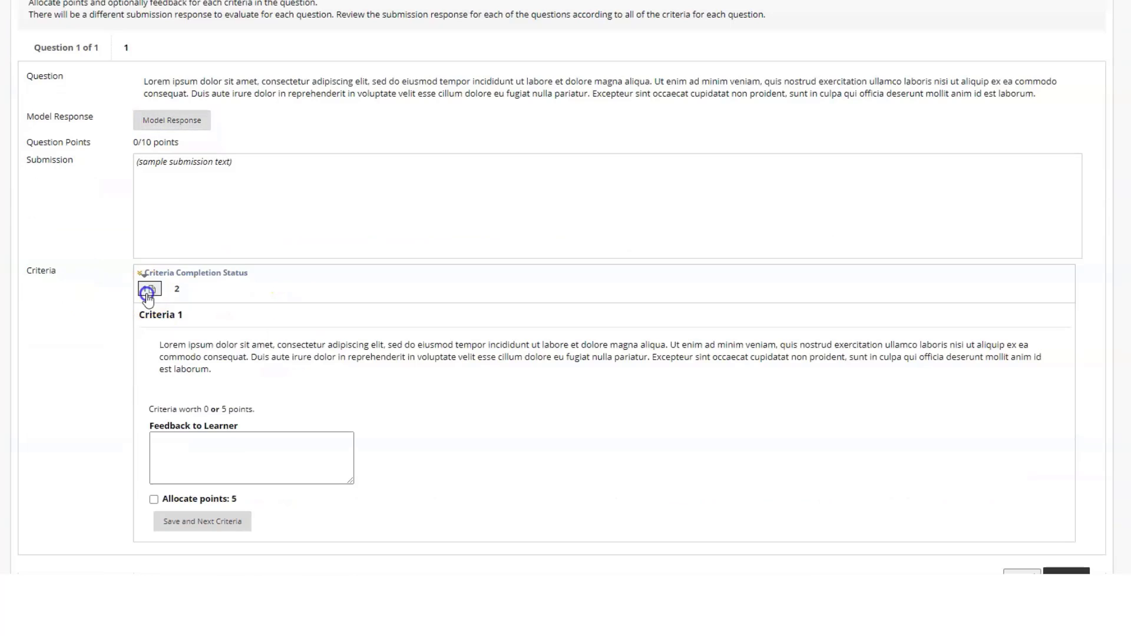
pyautogui.click(177, 290)
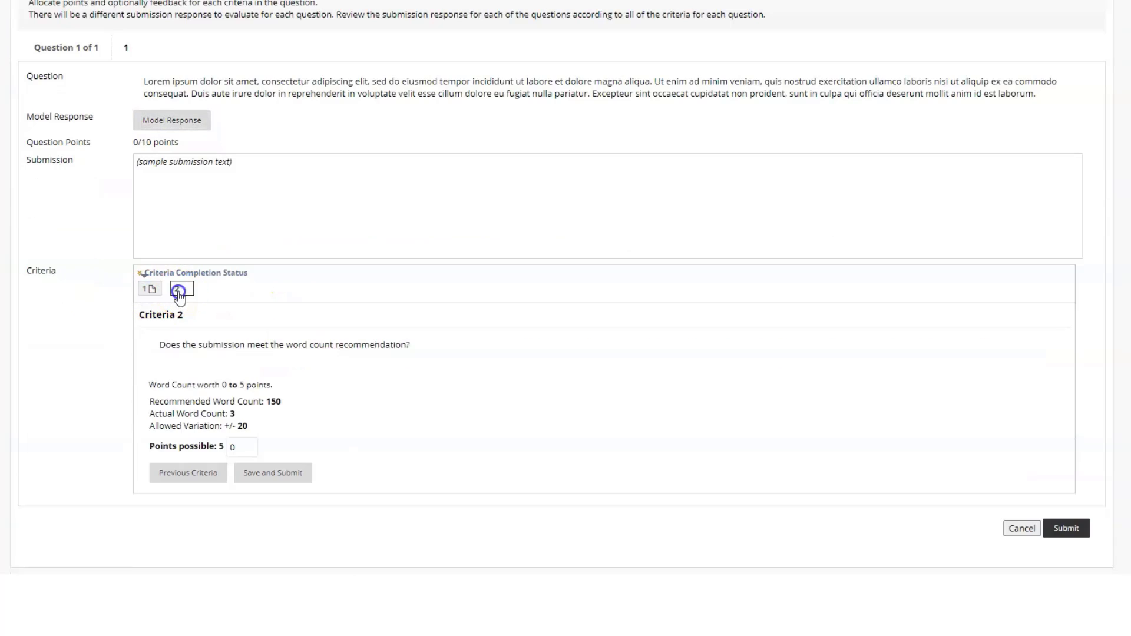
# Step: Preview the assessment's submission view and highlight the completion status of Question 1
pyautogui.click(1062, 139)
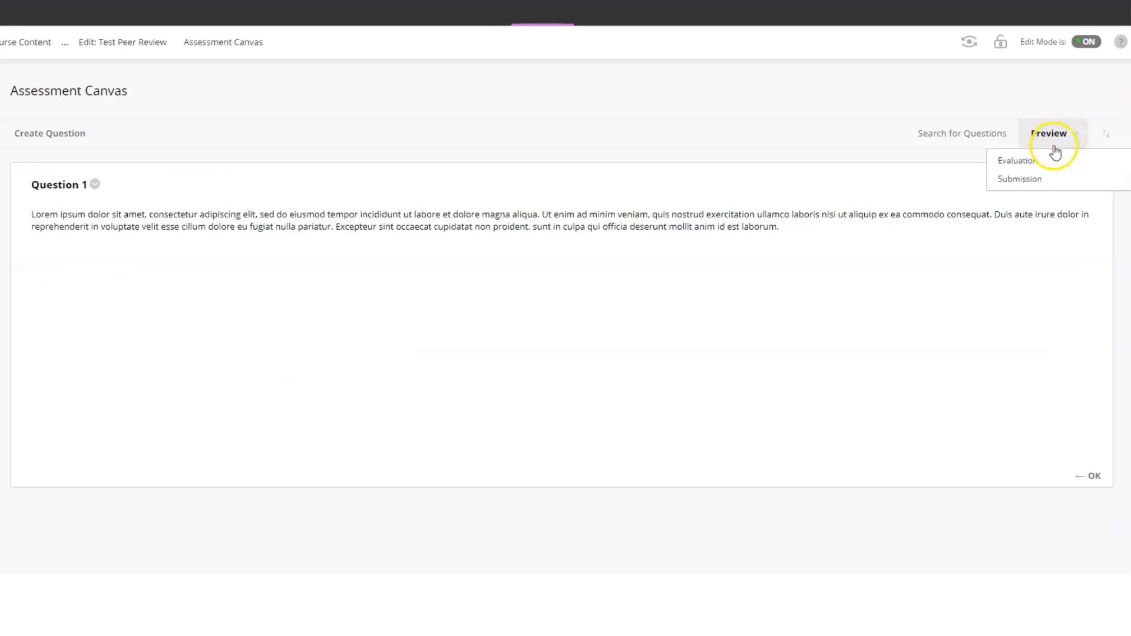
pyautogui.click(1031, 180)
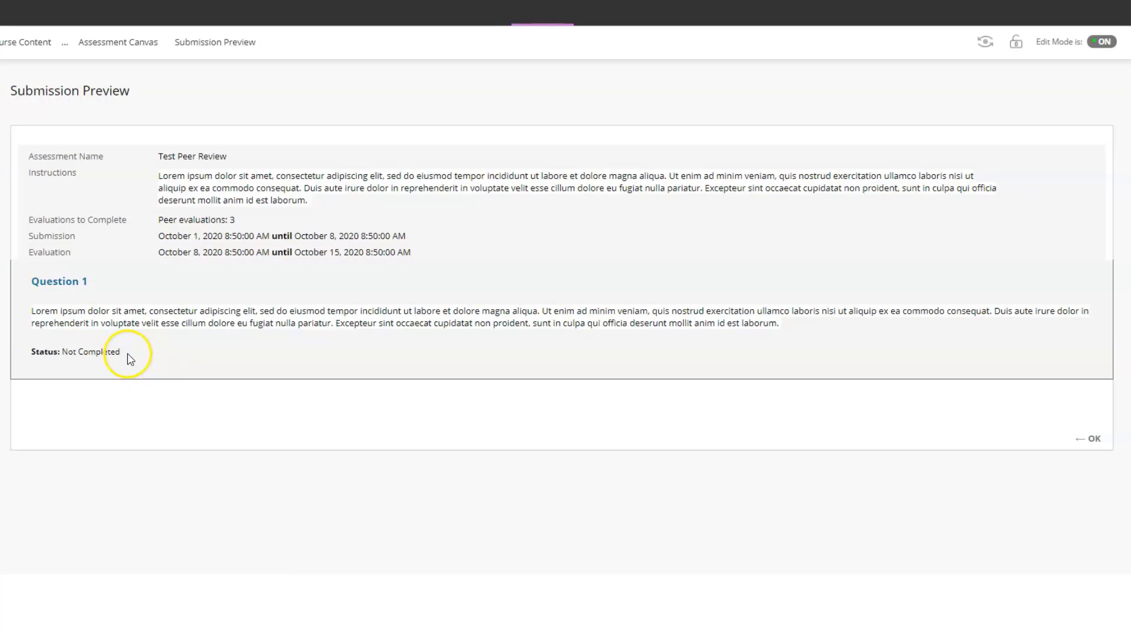
pyautogui.moveTo(128, 353); pyautogui.dragTo(33, 353)
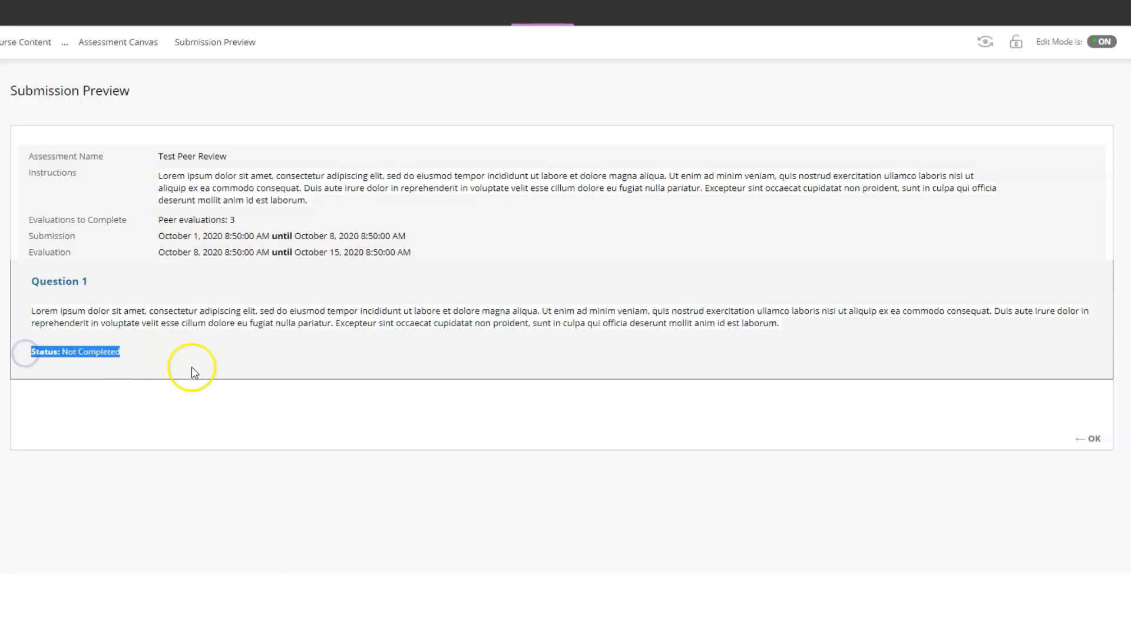